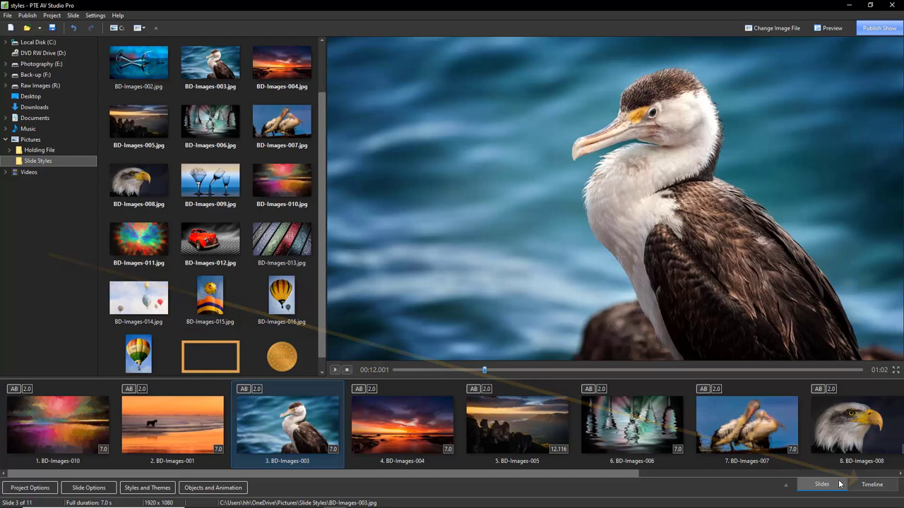
Switch to the timeline view and preview slide 5, the BD-Images-005 cliffs photo.
{"action": "left_click", "coordinate": [875, 487]}
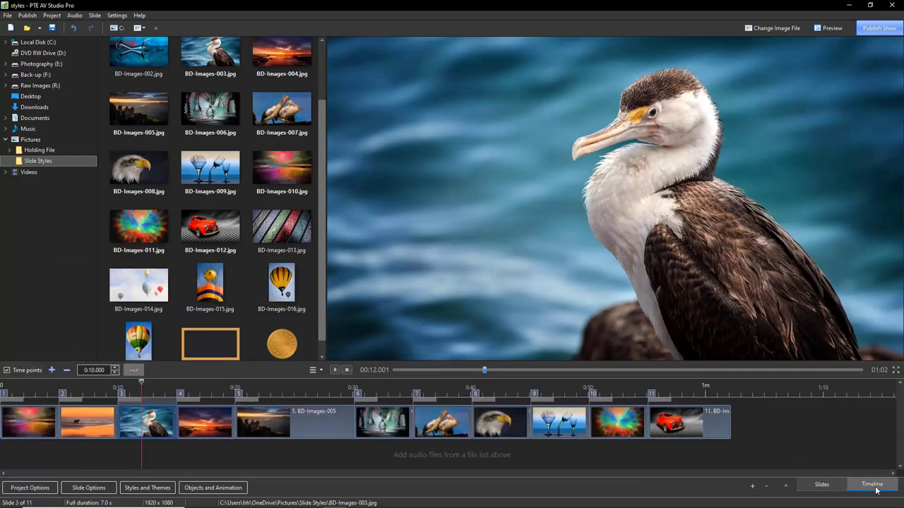
{"action": "left_click", "coordinate": [259, 419]}
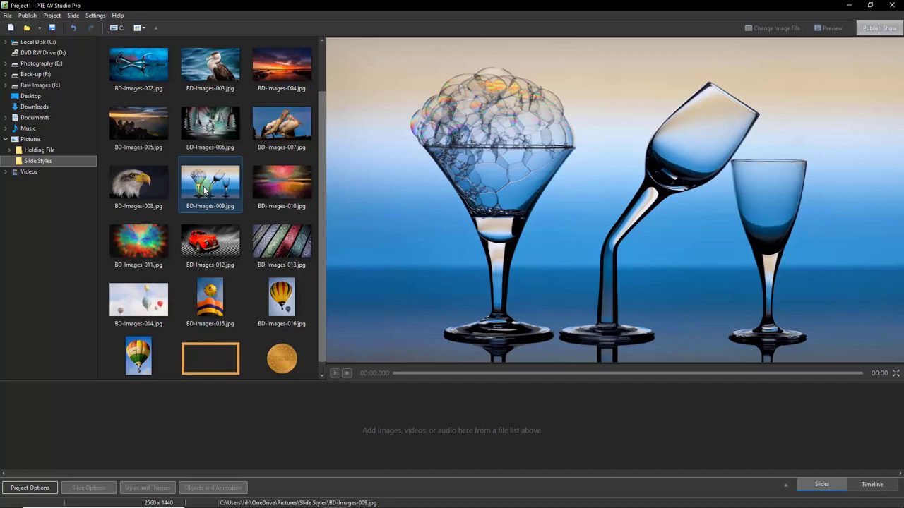
Add BD-Images-009 as slide 1 and open it in Objects and Animation.
{"action": "double_click", "coordinate": [206, 188]}
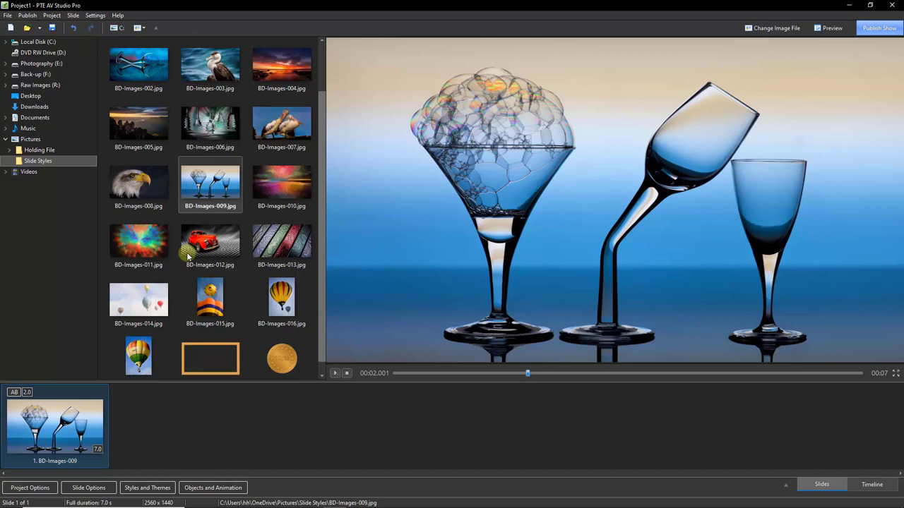
{"action": "left_click", "coordinate": [71, 441]}
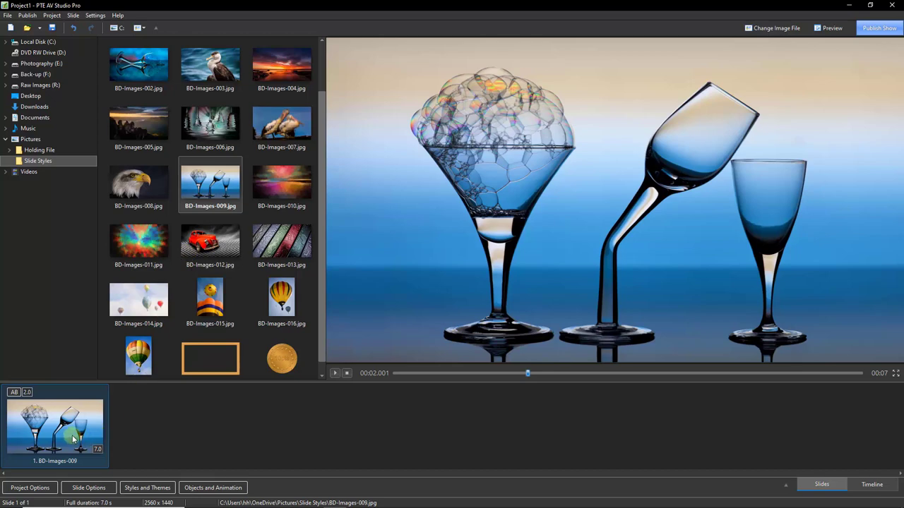
{"action": "left_click", "coordinate": [226, 488]}
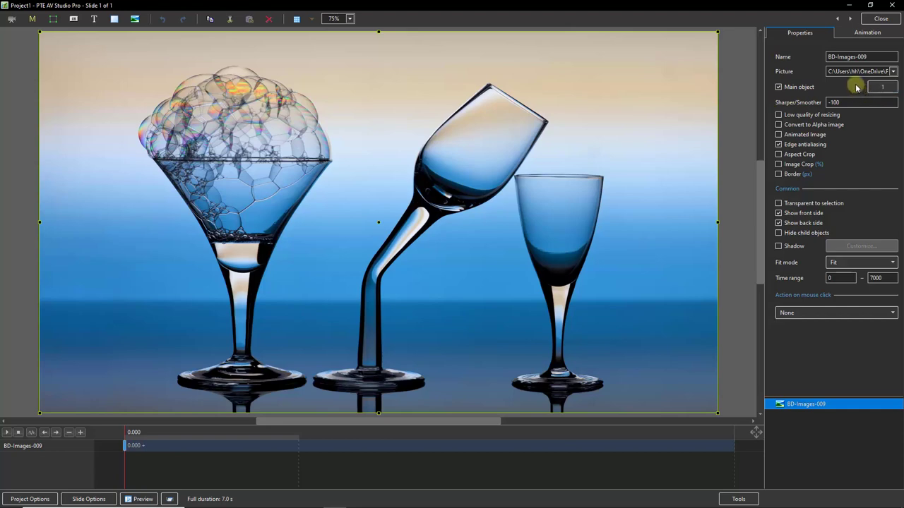
Return to the main window and add background.jpg as slide 2.
{"action": "left_click", "coordinate": [876, 20]}
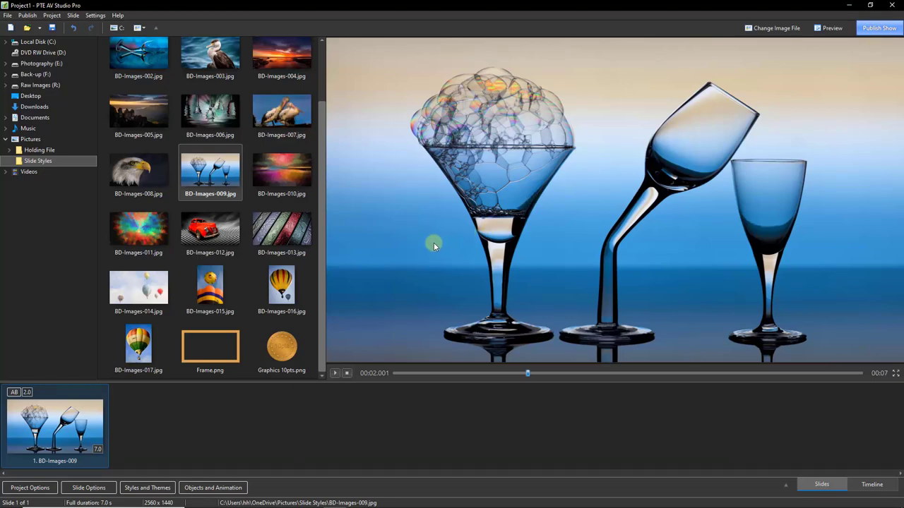
{"action": "scroll", "coordinate": [320, 294], "scroll_direction": "up", "scroll_amount": 2}
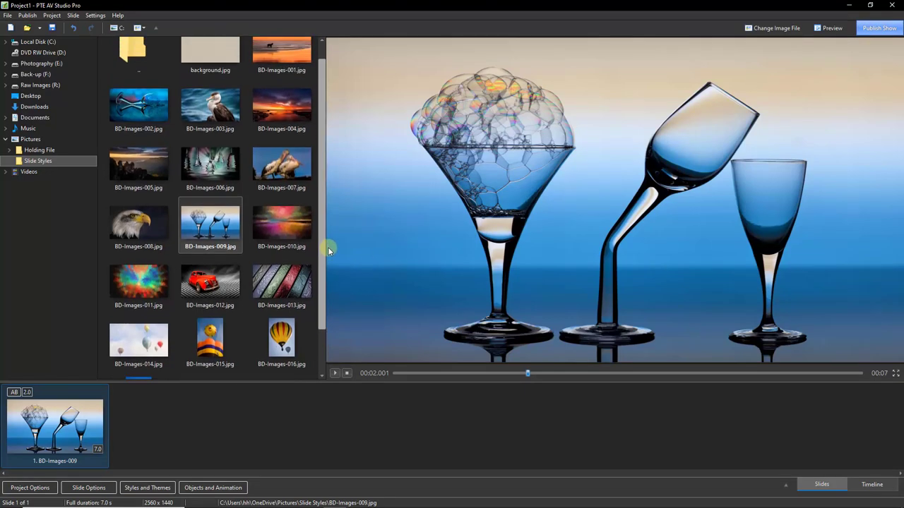
{"action": "double_click", "coordinate": [209, 68]}
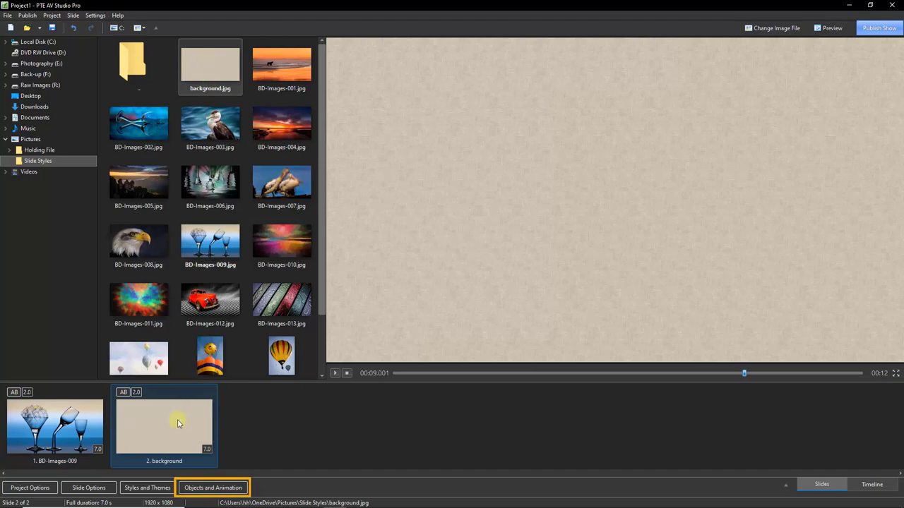
Insert BD-Images-005 onto the background slide and shrink it to leave a beige border.
{"action": "left_click", "coordinate": [203, 488]}
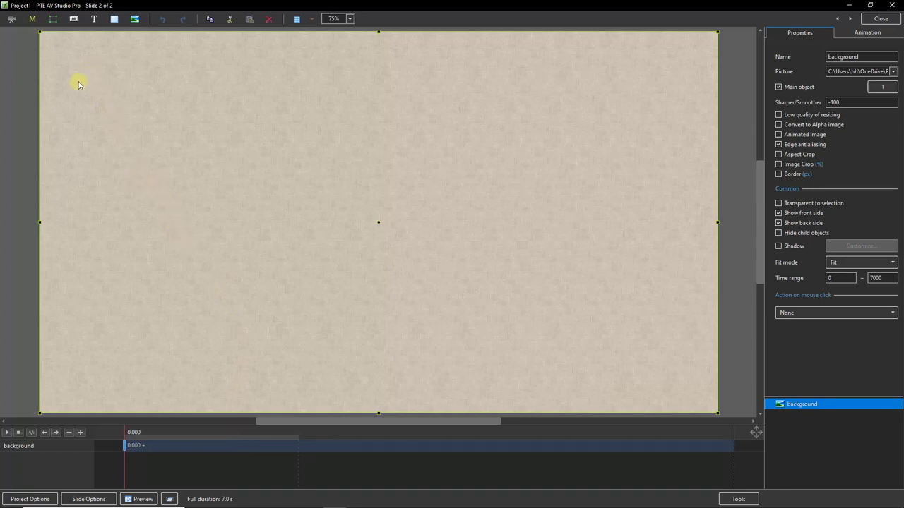
{"action": "left_click", "coordinate": [21, 67]}
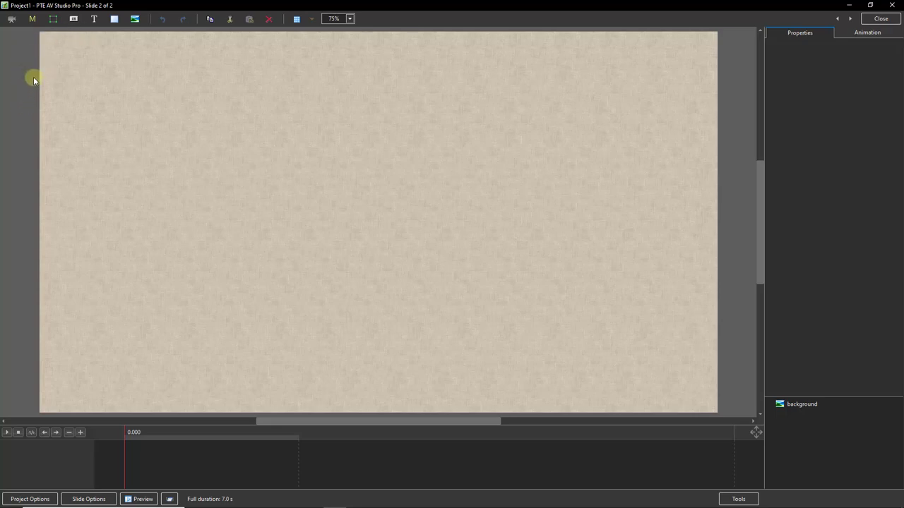
{"action": "left_click", "coordinate": [134, 18]}
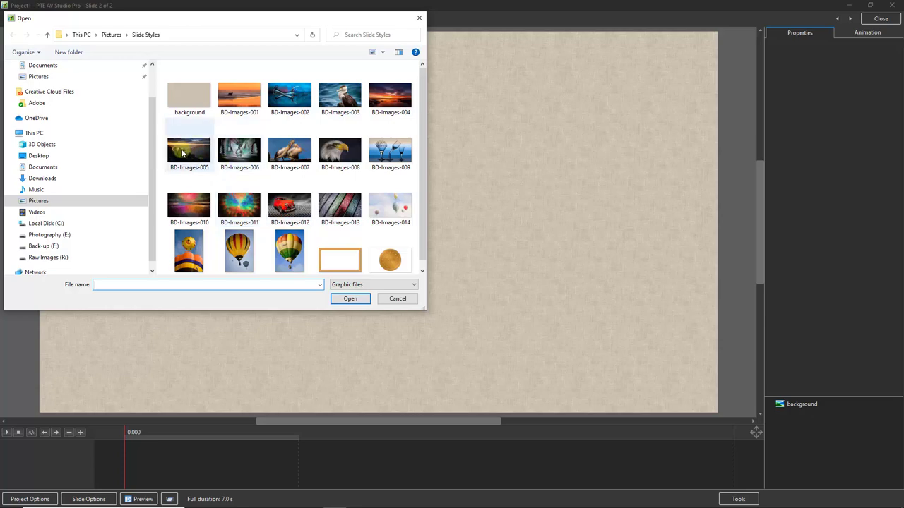
{"action": "double_click", "coordinate": [182, 153]}
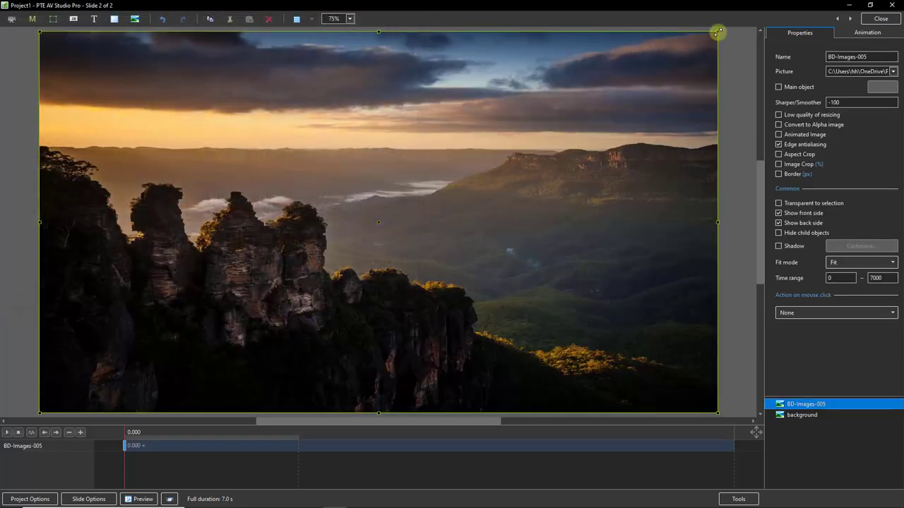
{"action": "left_click_drag", "start_coordinate": [716, 33], "coordinate": [648, 71]}
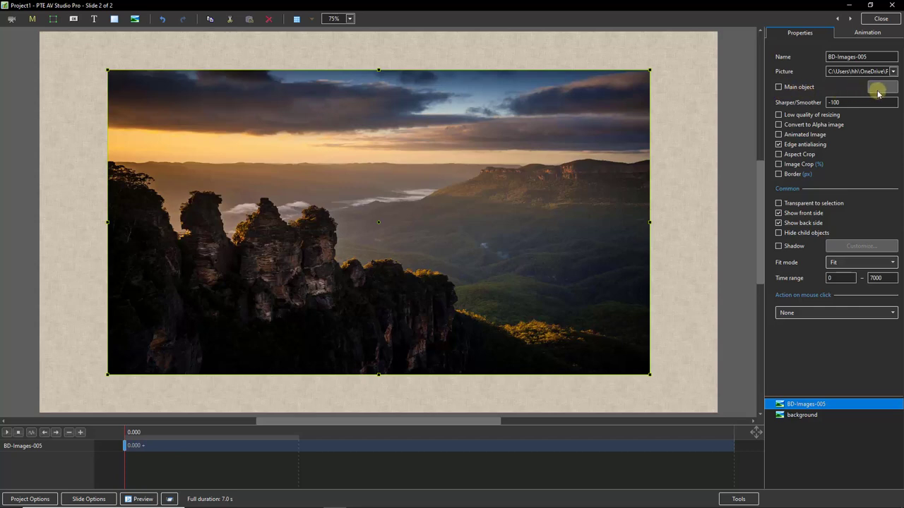
Uncheck Main object for the background layer and check it for BD-Images-005.
{"action": "left_click", "coordinate": [802, 416]}
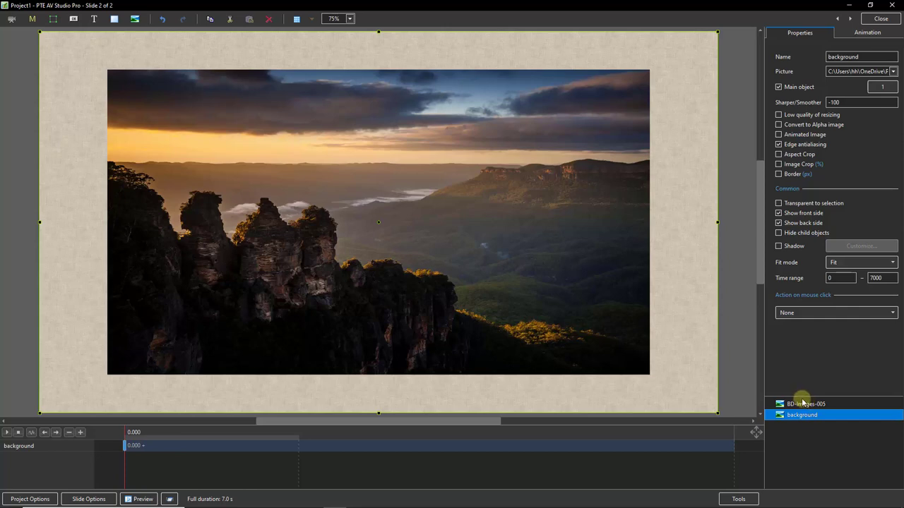
{"action": "left_click", "coordinate": [778, 87]}
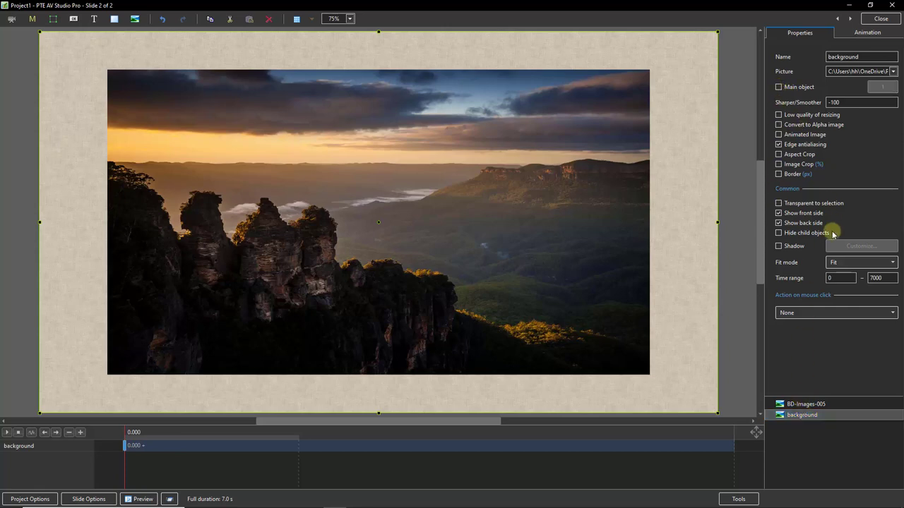
{"action": "left_click", "coordinate": [798, 404]}
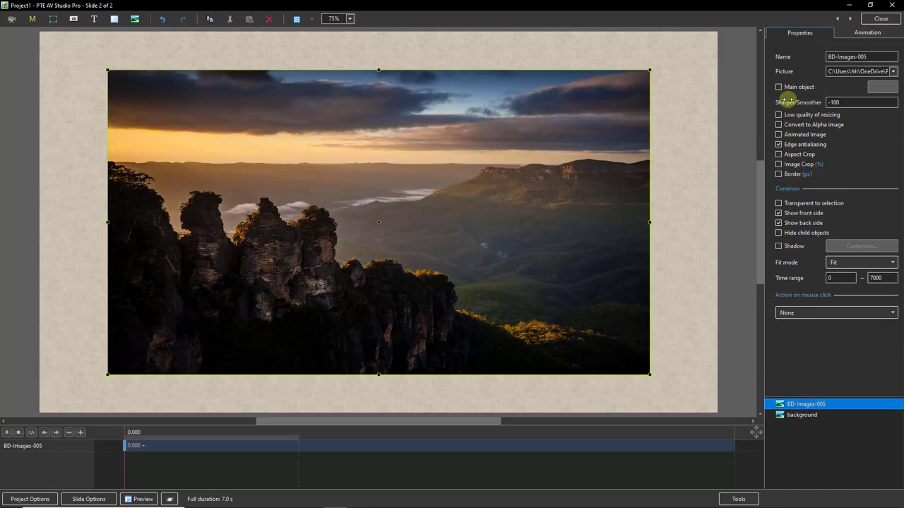
{"action": "left_click", "coordinate": [779, 87]}
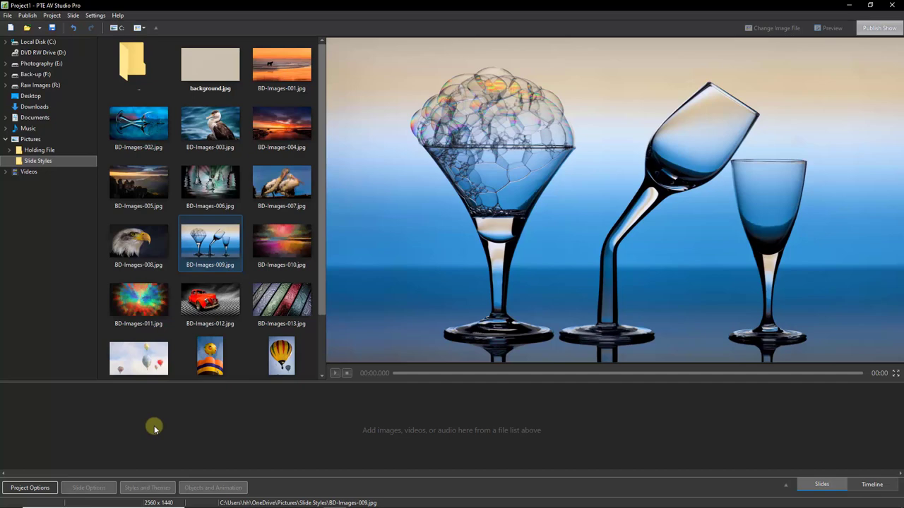
Add background.jpg as the only slide and edit its objects at 50% zoom, background deselected.
{"action": "double_click", "coordinate": [204, 70]}
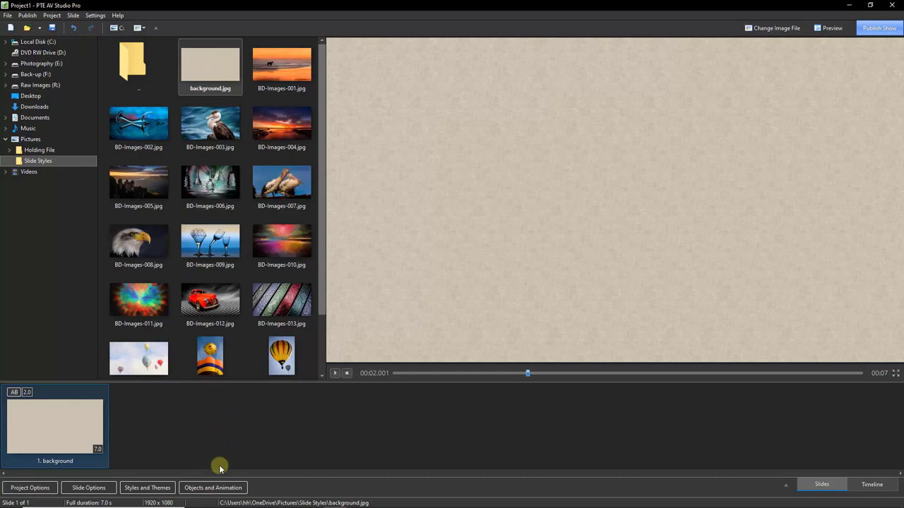
{"action": "left_click", "coordinate": [218, 488]}
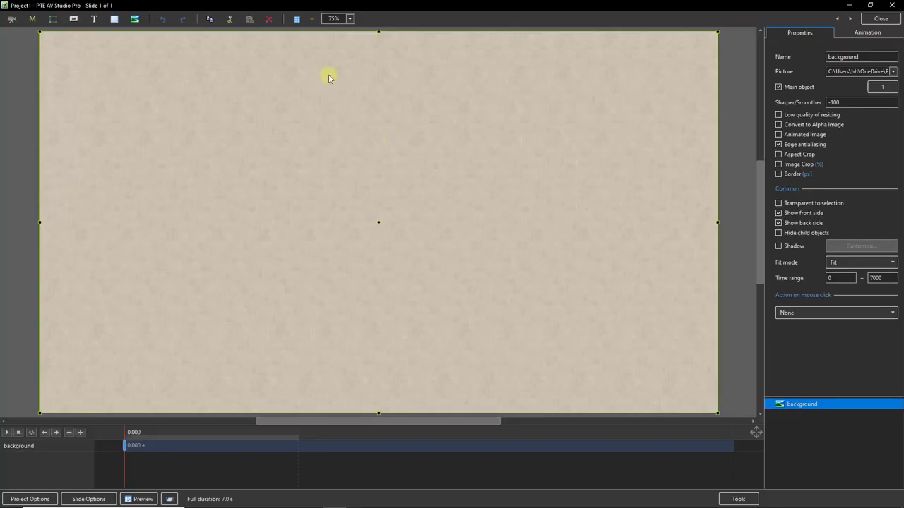
{"action": "left_click", "coordinate": [349, 19]}
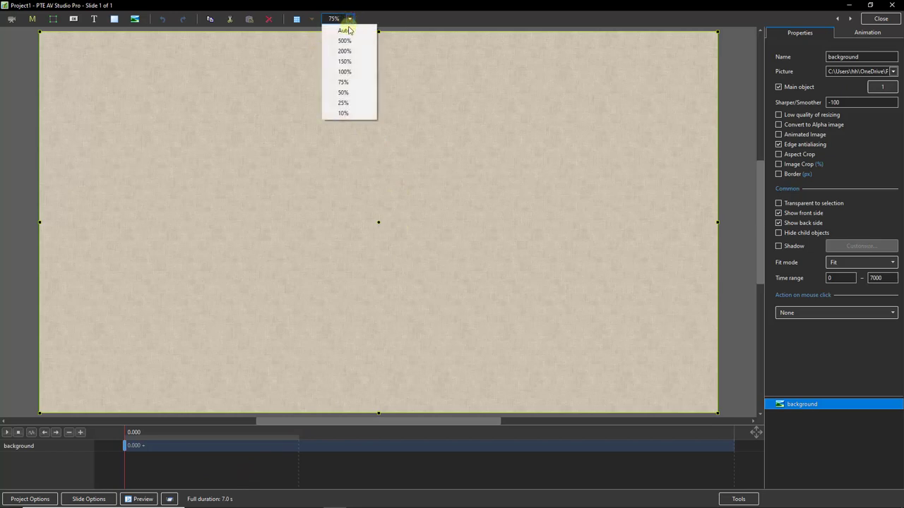
{"action": "left_click", "coordinate": [345, 94]}
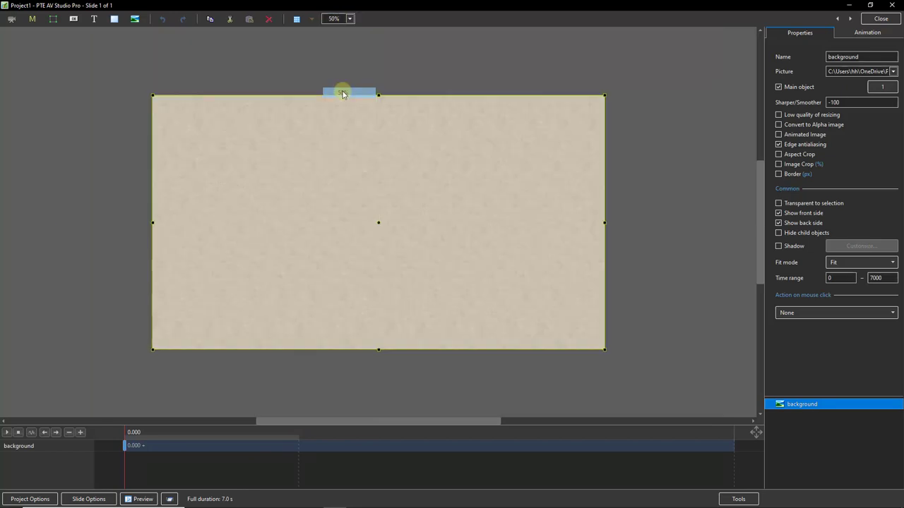
{"action": "left_click", "coordinate": [91, 122]}
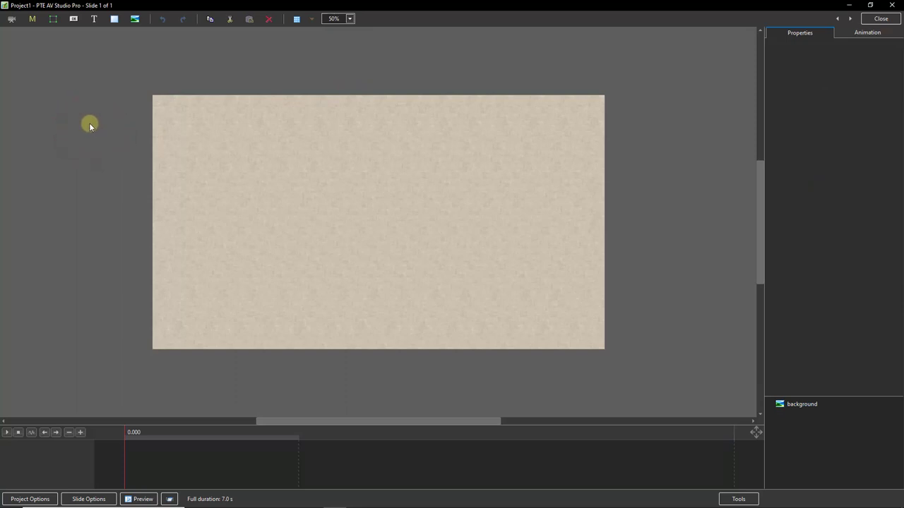
{"action": "left_click", "coordinate": [135, 20]}
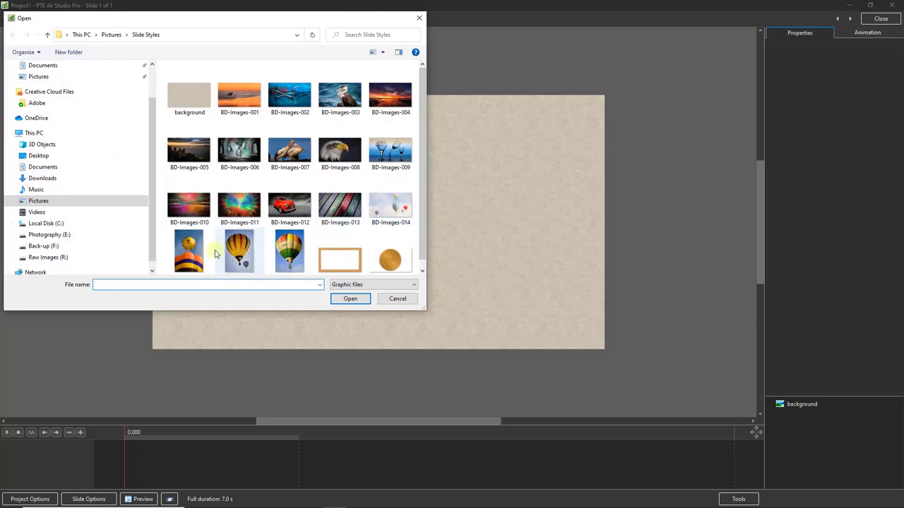
Insert BD-Images-015, 016 and 017 together onto the background slide.
{"action": "left_click", "coordinate": [188, 253]}
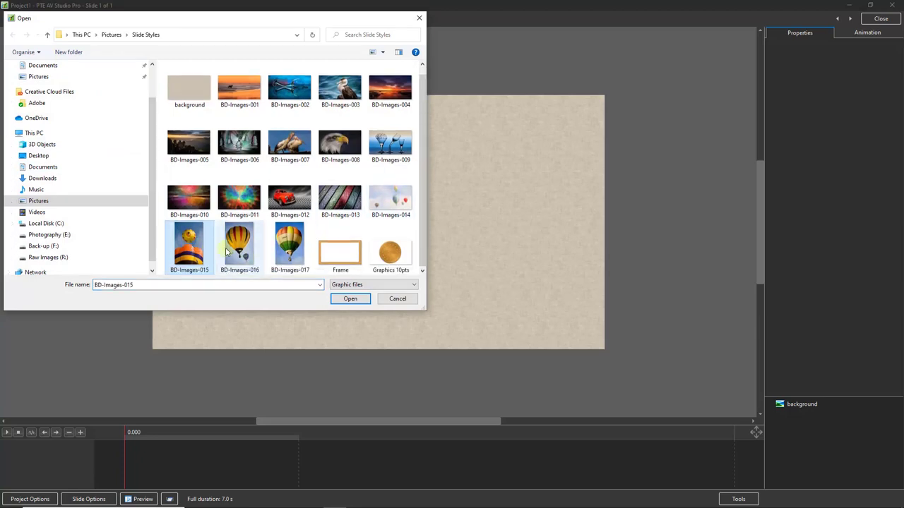
{"action": "left_click", "coordinate": [240, 248], "text": "ctrl"}
{"action": "left_click", "coordinate": [303, 254], "text": "ctrl"}
{"action": "left_click", "coordinate": [348, 301]}
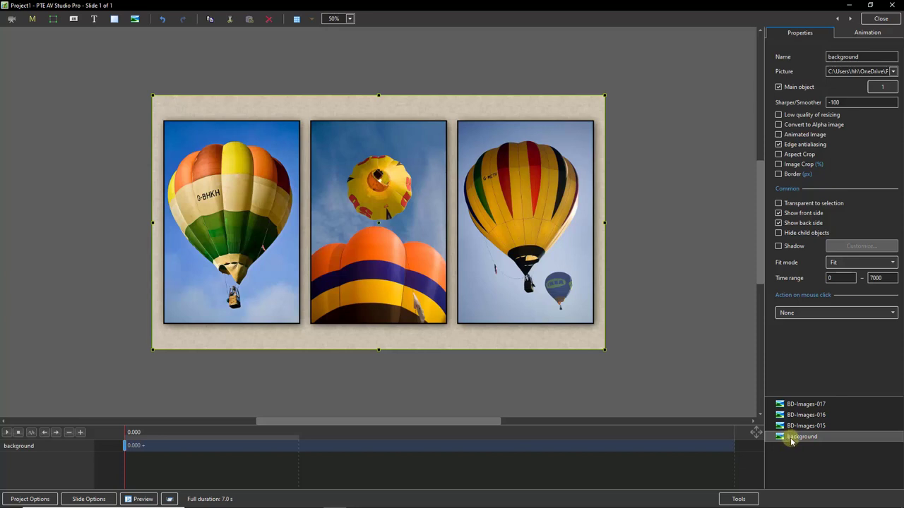
Untick Main object for the 'background' layer in Properties.
{"action": "left_click", "coordinate": [795, 437]}
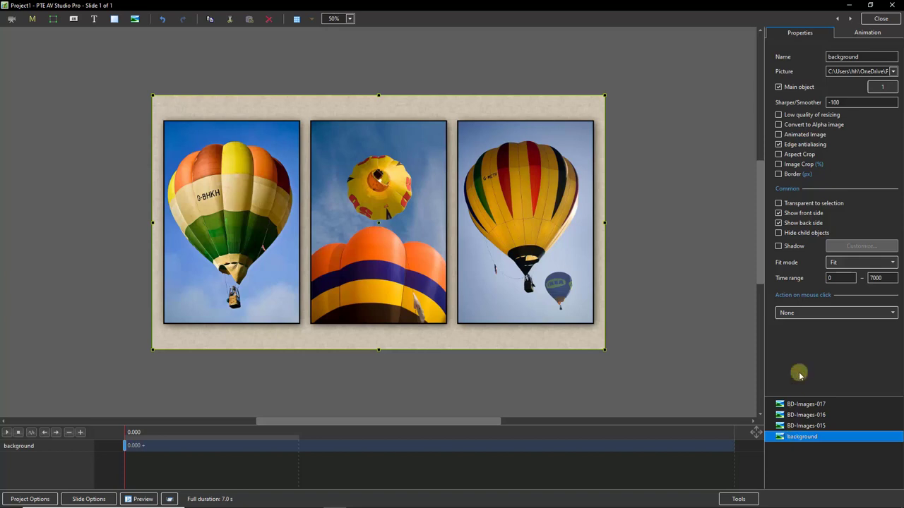
{"action": "left_click", "coordinate": [778, 88]}
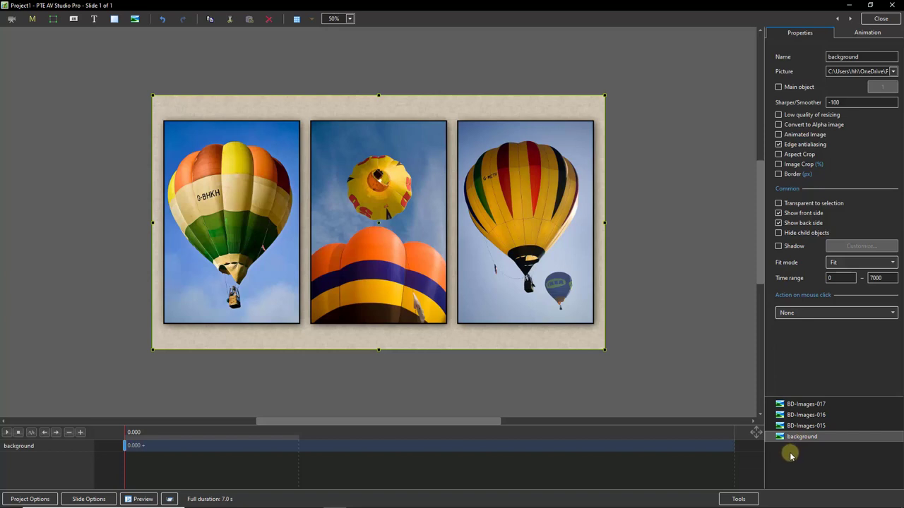
Make BD-Images-017 main object 1, then select BD-Images-016.
{"action": "left_click", "coordinate": [800, 405]}
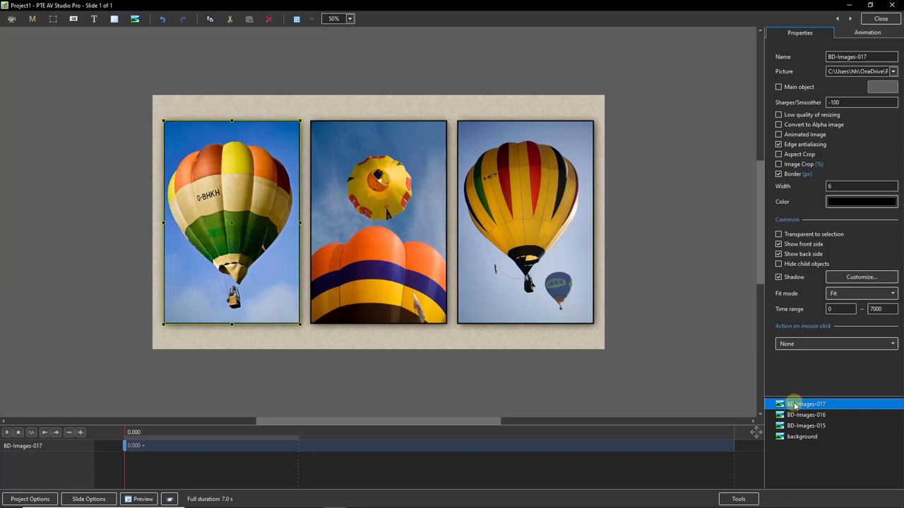
{"action": "left_click", "coordinate": [780, 87]}
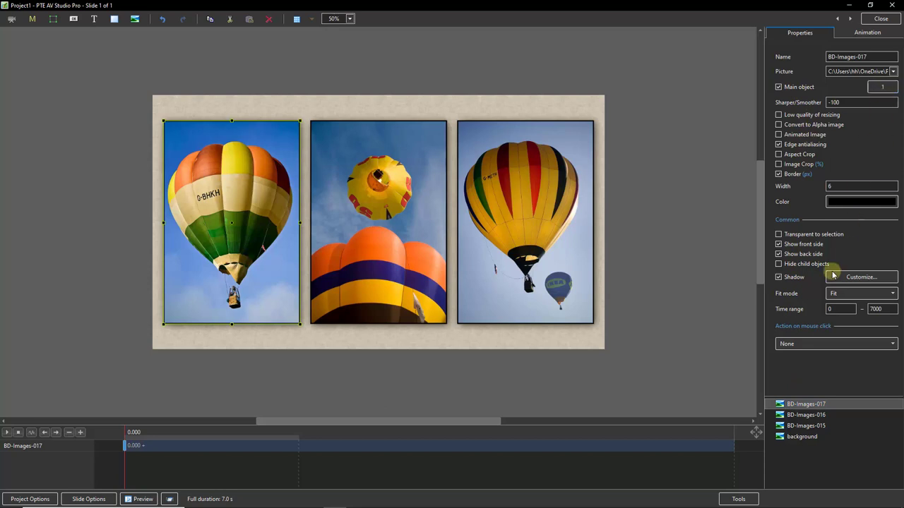
{"action": "left_click", "coordinate": [793, 416]}
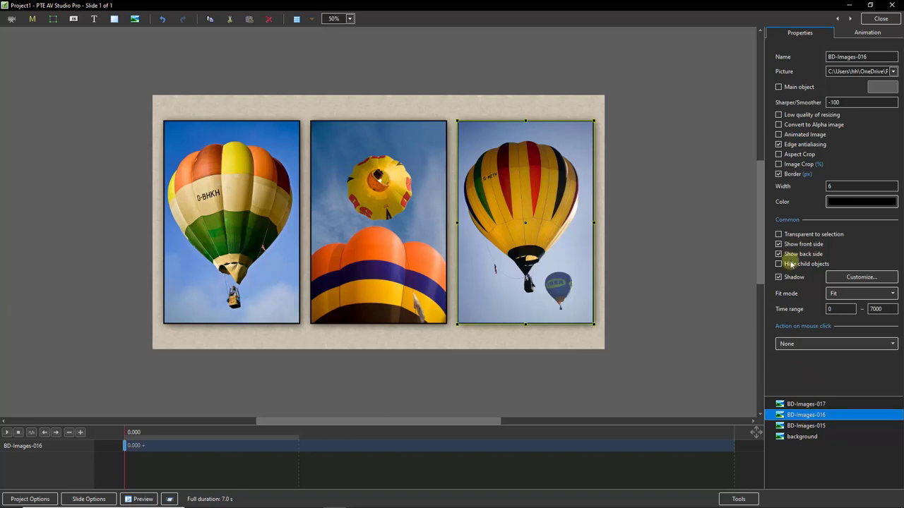
Make BD-Images-016 a main object with index 3.
{"action": "left_click", "coordinate": [779, 87]}
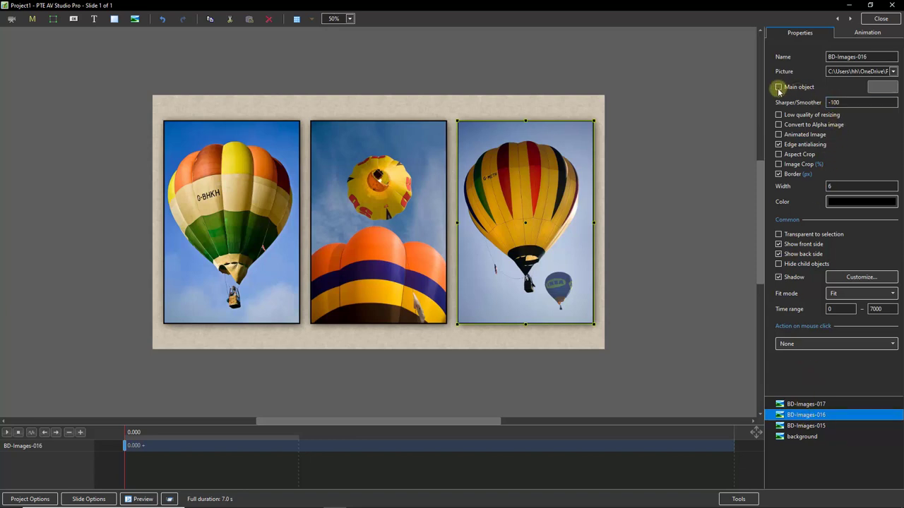
{"action": "left_click", "coordinate": [888, 89]}
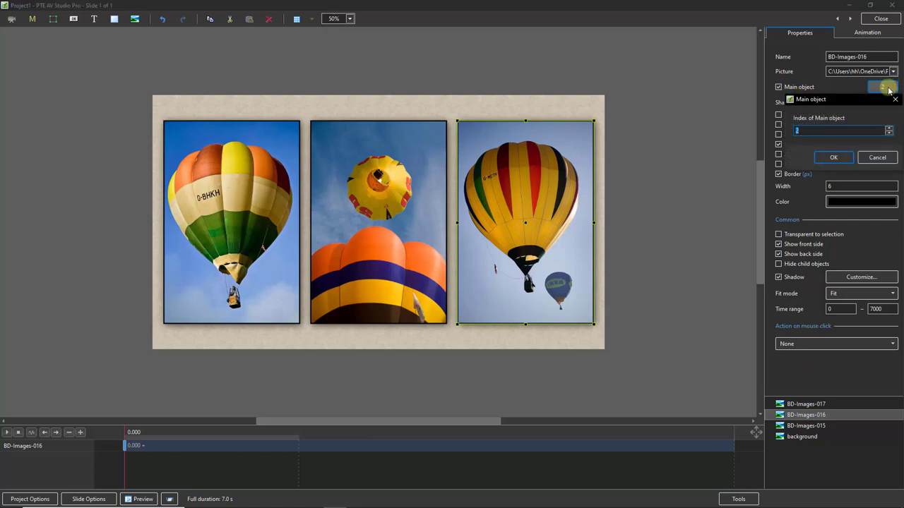
{"action": "left_click", "coordinate": [889, 132]}
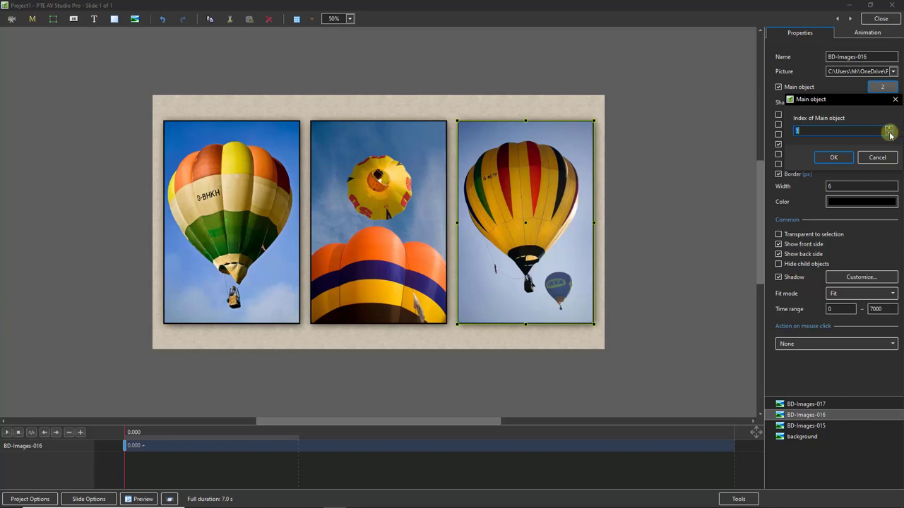
{"action": "left_click", "coordinate": [889, 130]}
{"action": "left_click", "coordinate": [889, 129]}
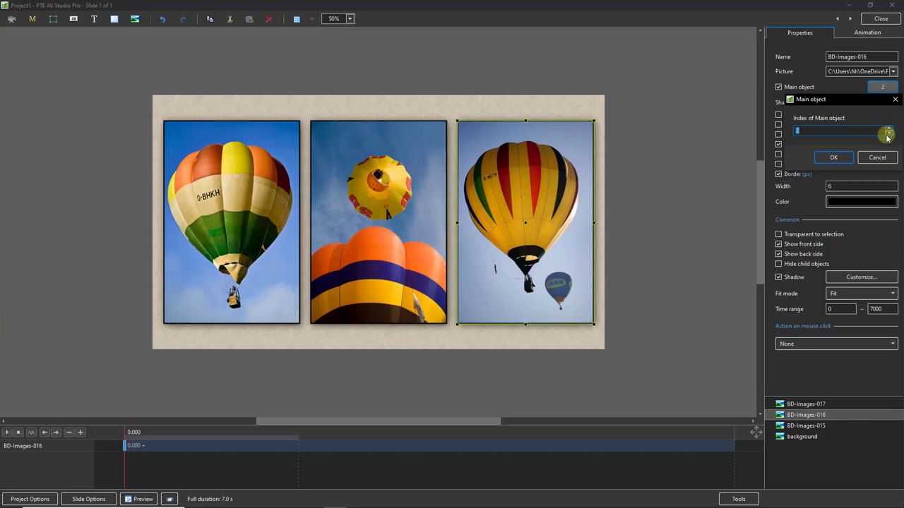
{"action": "left_click", "coordinate": [836, 158]}
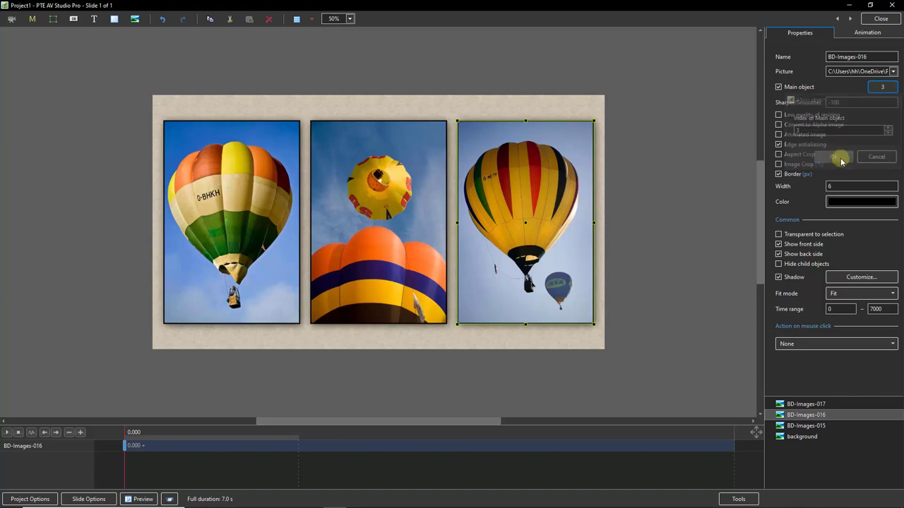
Make BD-Images-015 a main object with index 2.
{"action": "left_click", "coordinate": [809, 427]}
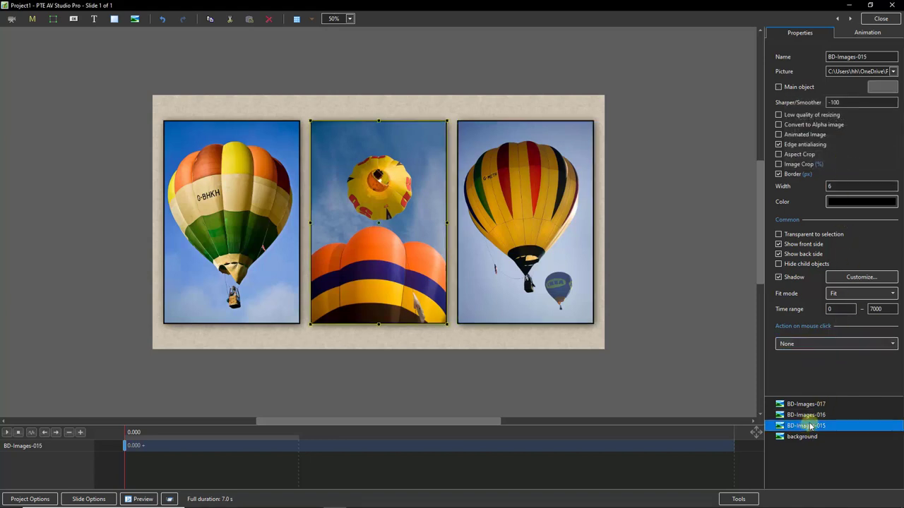
{"action": "left_click", "coordinate": [779, 87]}
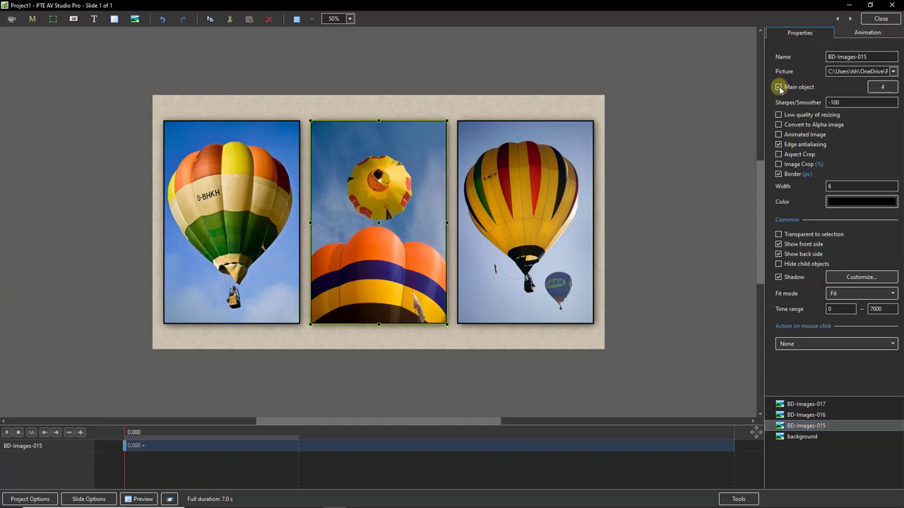
{"action": "left_click", "coordinate": [883, 87]}
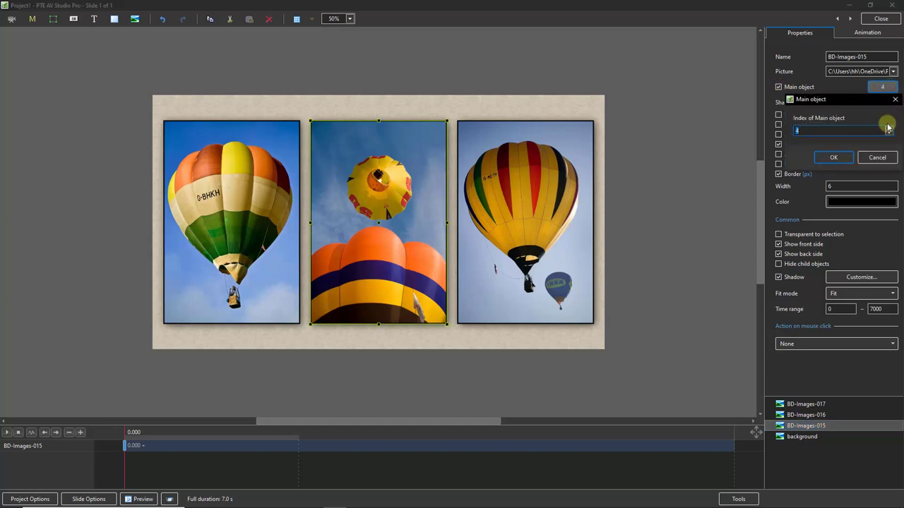
{"action": "left_click", "coordinate": [891, 132]}
{"action": "left_click", "coordinate": [891, 131]}
{"action": "left_click", "coordinate": [890, 135]}
{"action": "left_click", "coordinate": [891, 135]}
{"action": "left_click", "coordinate": [890, 136]}
{"action": "left_click", "coordinate": [889, 137]}
{"action": "left_click", "coordinate": [834, 157]}
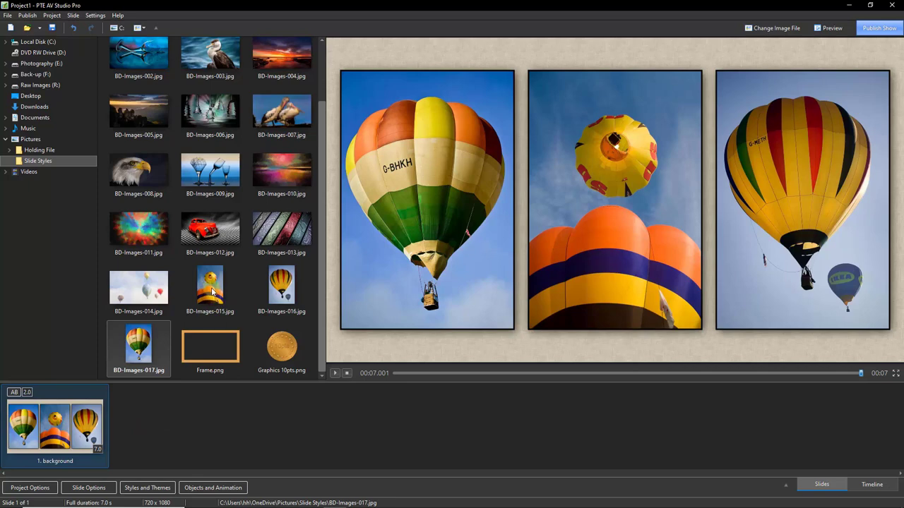
Add BD-Images-015, BD-Images-016 and BD-Images-017 as slides 2–4 after the background slide.
{"action": "double_click", "coordinate": [209, 281]}
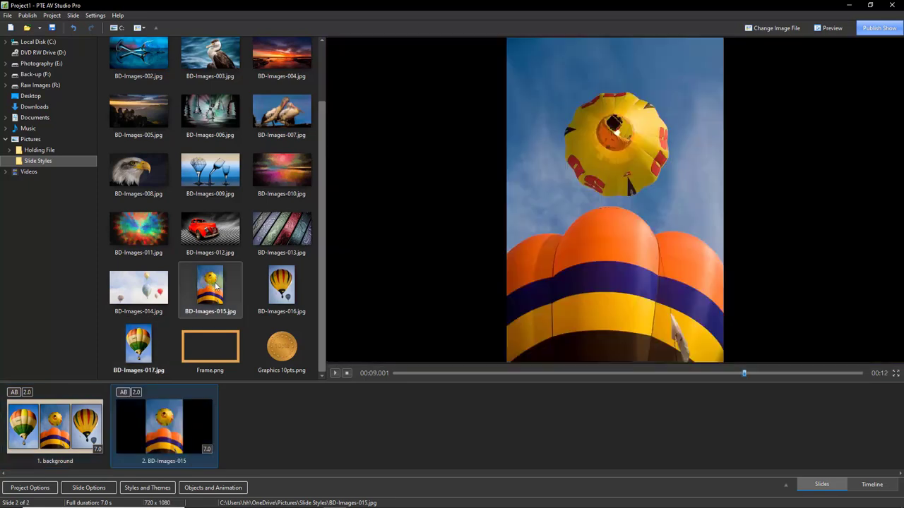
{"action": "double_click", "coordinate": [281, 283]}
{"action": "double_click", "coordinate": [139, 351]}
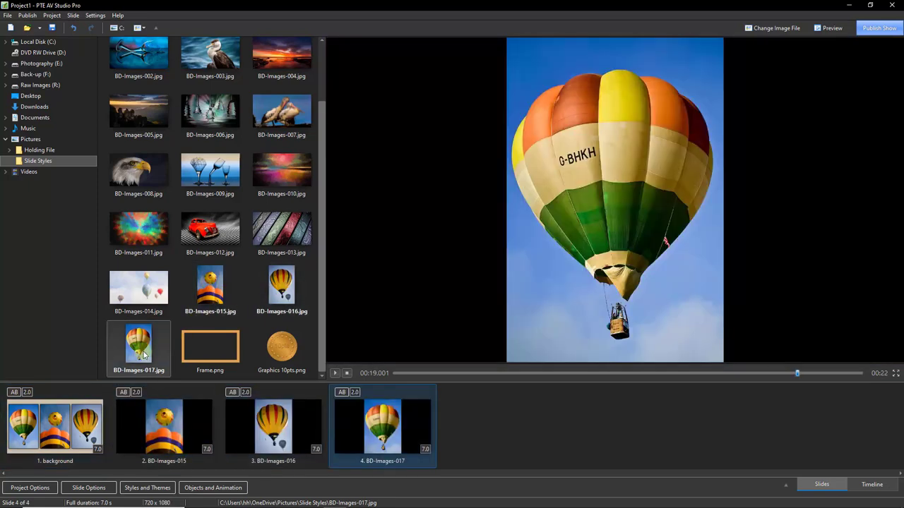
Select slides 2–4 and apply the 'Test trip' user style to merge them into one triptych.
{"action": "left_click", "coordinate": [169, 430], "text": "shift"}
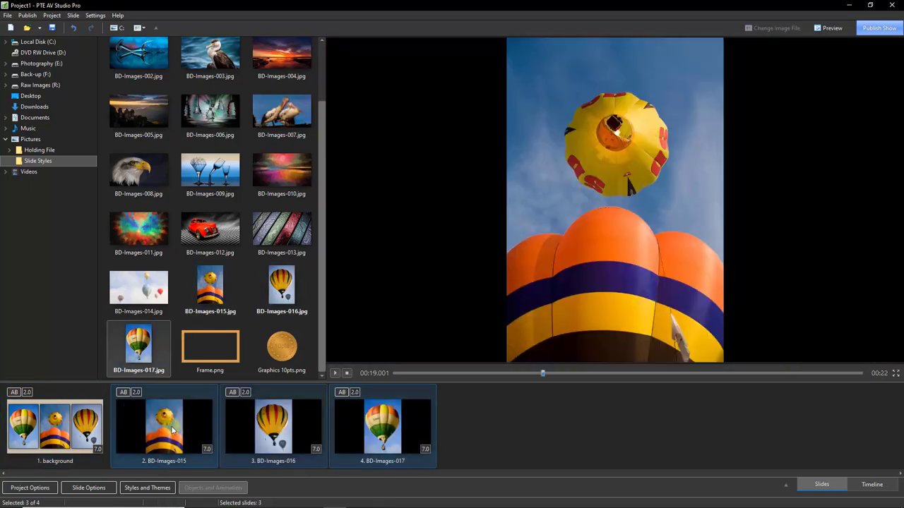
{"action": "left_click", "coordinate": [138, 490]}
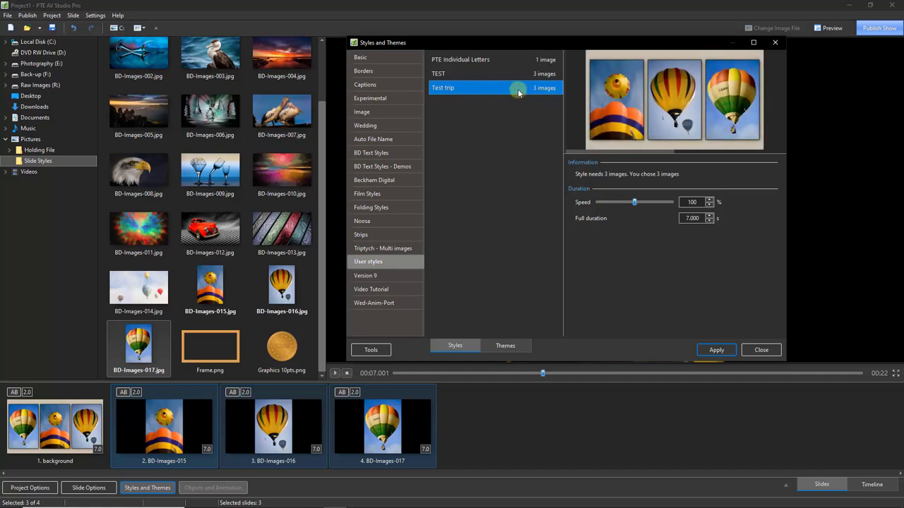
{"action": "double_click", "coordinate": [446, 89]}
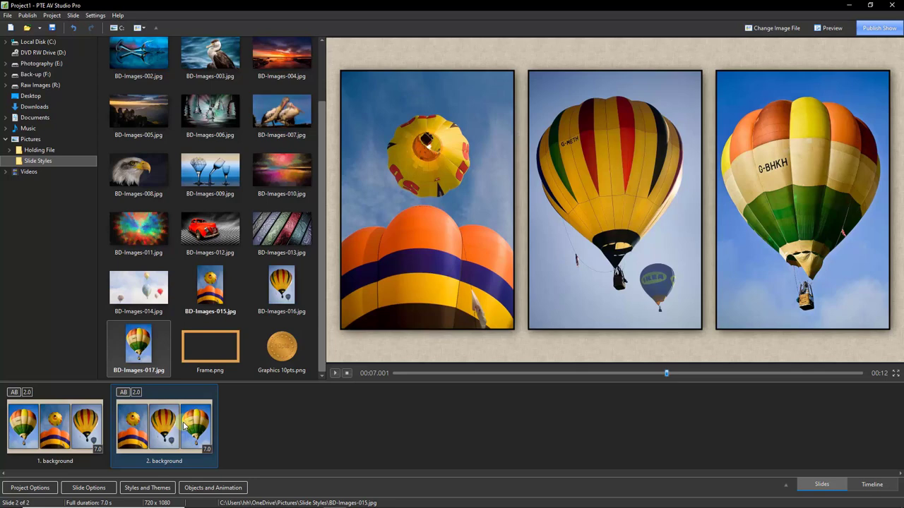
Add BD-Images-016, BD-Images-015 and BD-Images-017 as new slides in that order.
{"action": "double_click", "coordinate": [283, 286]}
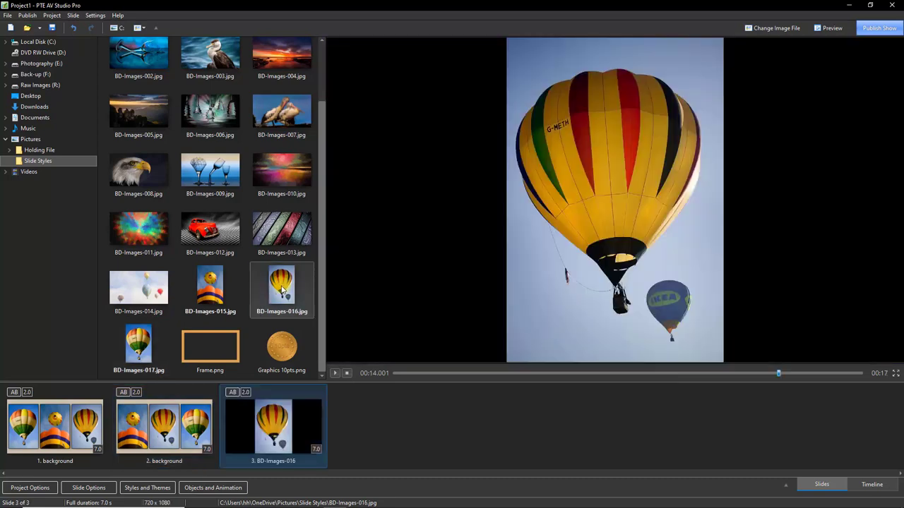
{"action": "double_click", "coordinate": [210, 288]}
{"action": "double_click", "coordinate": [137, 339]}
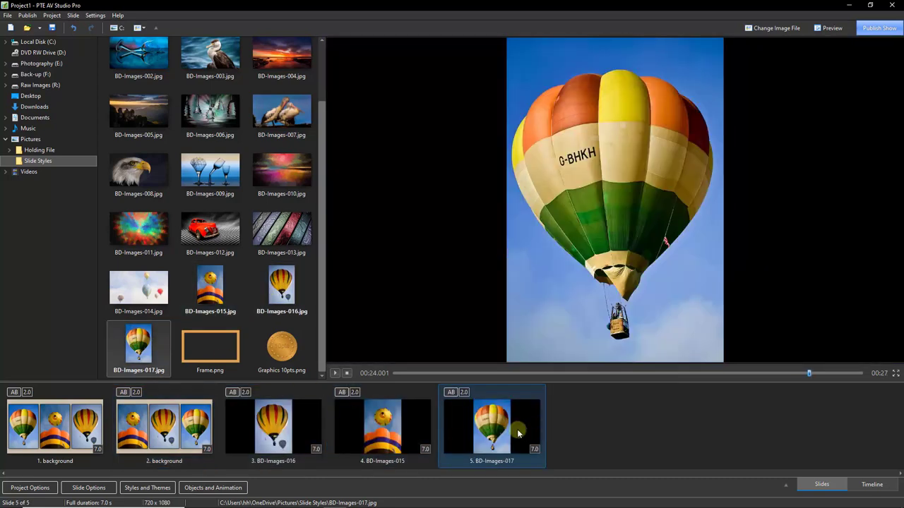
Select slides 3–5 and apply the 'Test trip' style to make them one triptych slide.
{"action": "left_click", "coordinate": [296, 440], "text": "shift"}
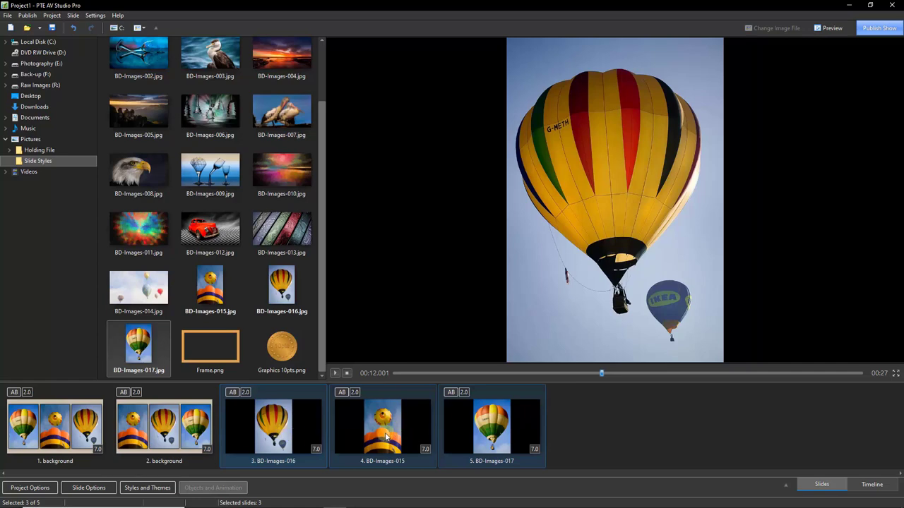
{"action": "left_click", "coordinate": [147, 487]}
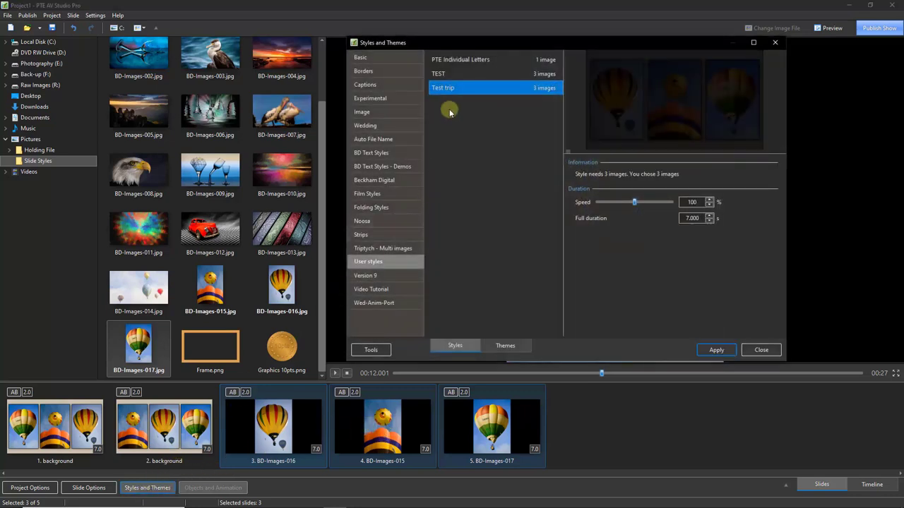
{"action": "double_click", "coordinate": [445, 88]}
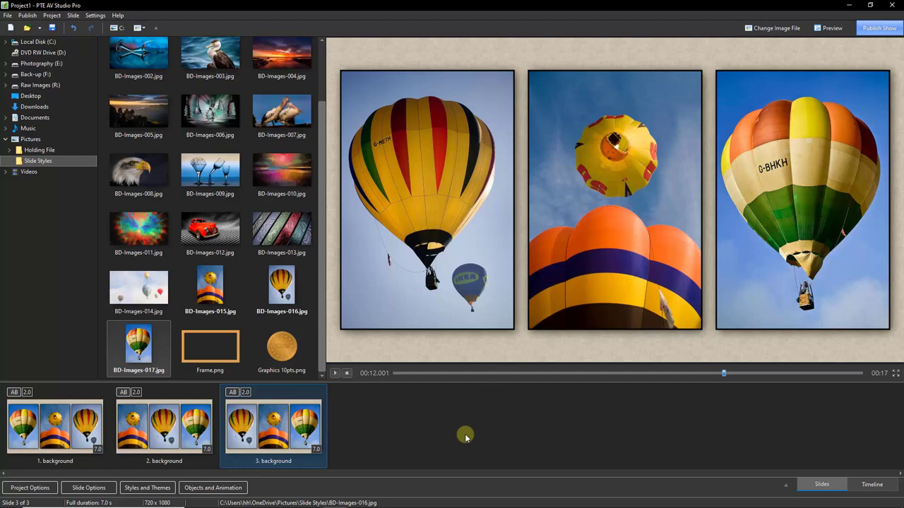